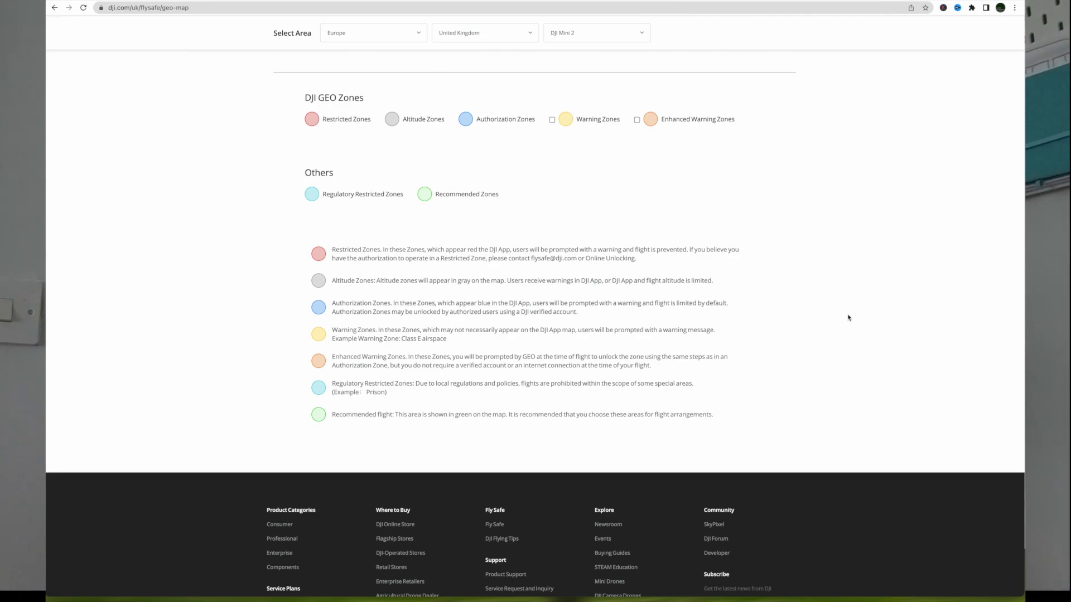
Go to the zone unlocking request from the Fly Safe page and log in with the account e-mail and password
key(alt+Left)
scroll(539, 389, down, 5)
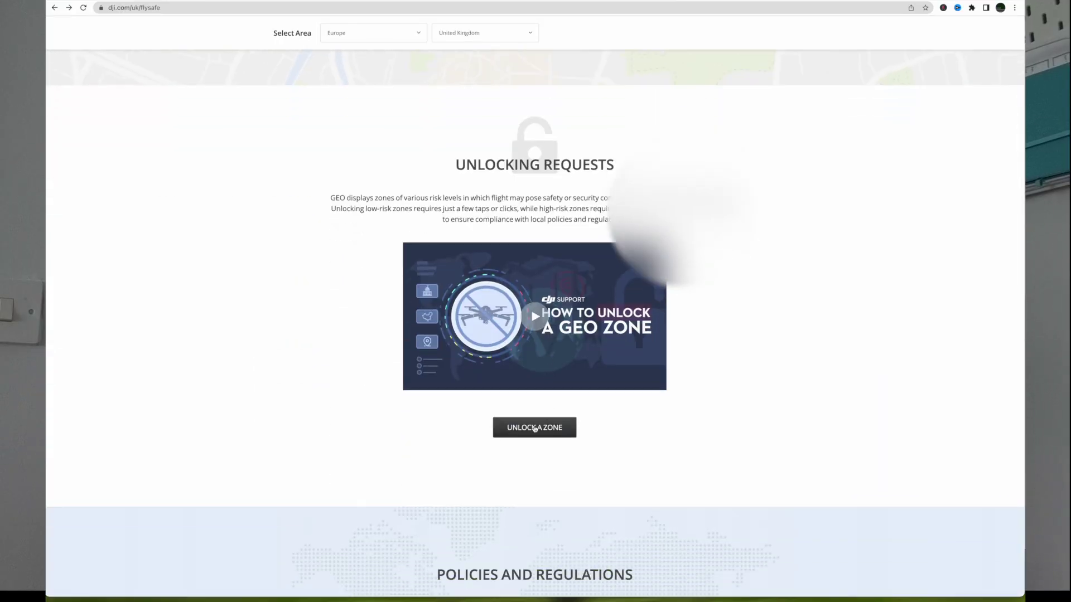
click(534, 427)
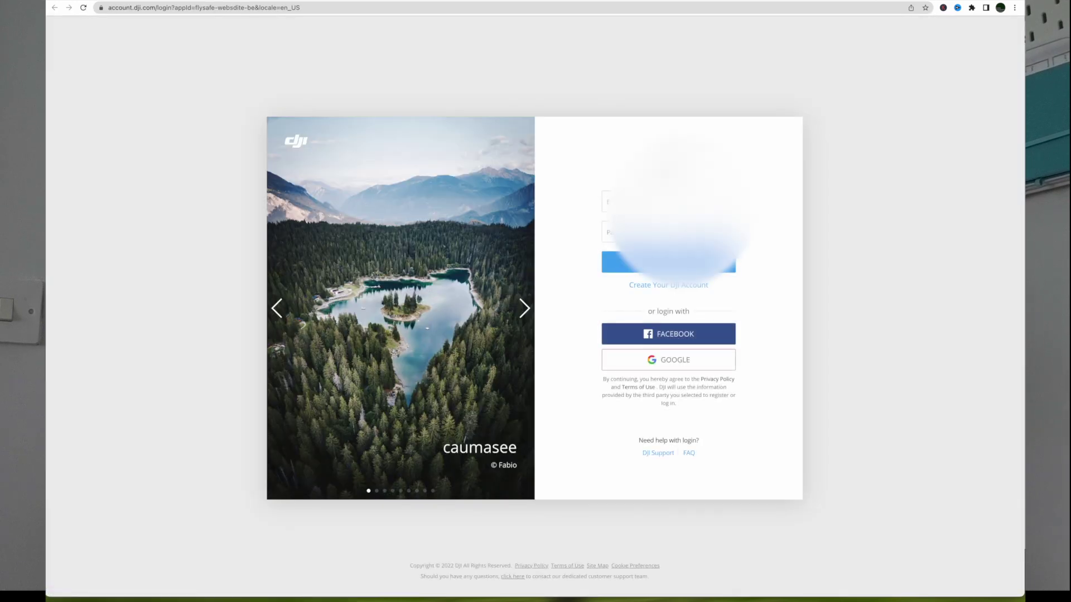
click(608, 201)
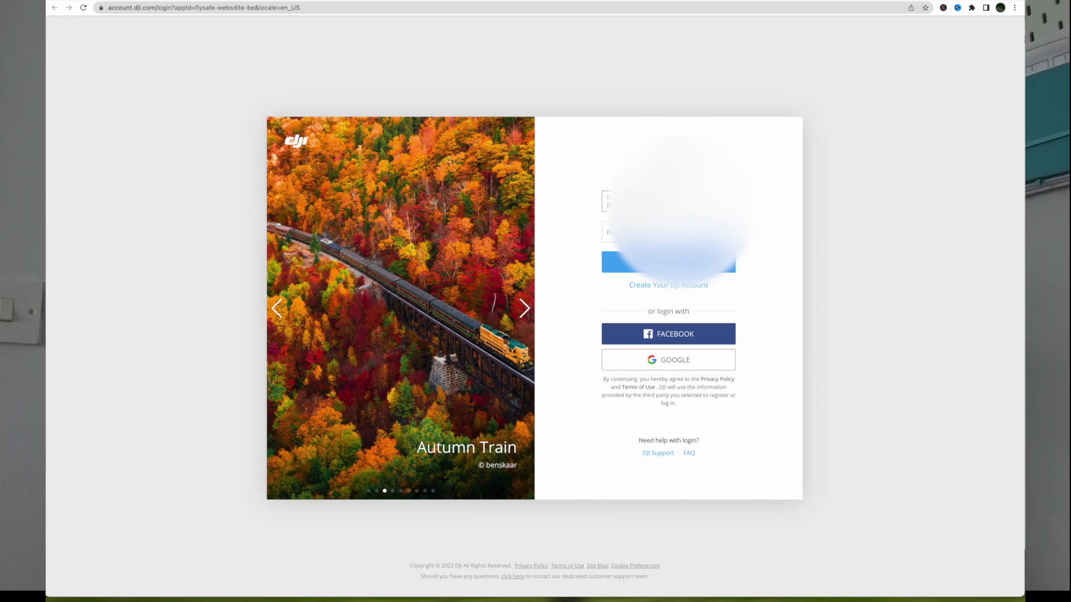
click(625, 261)
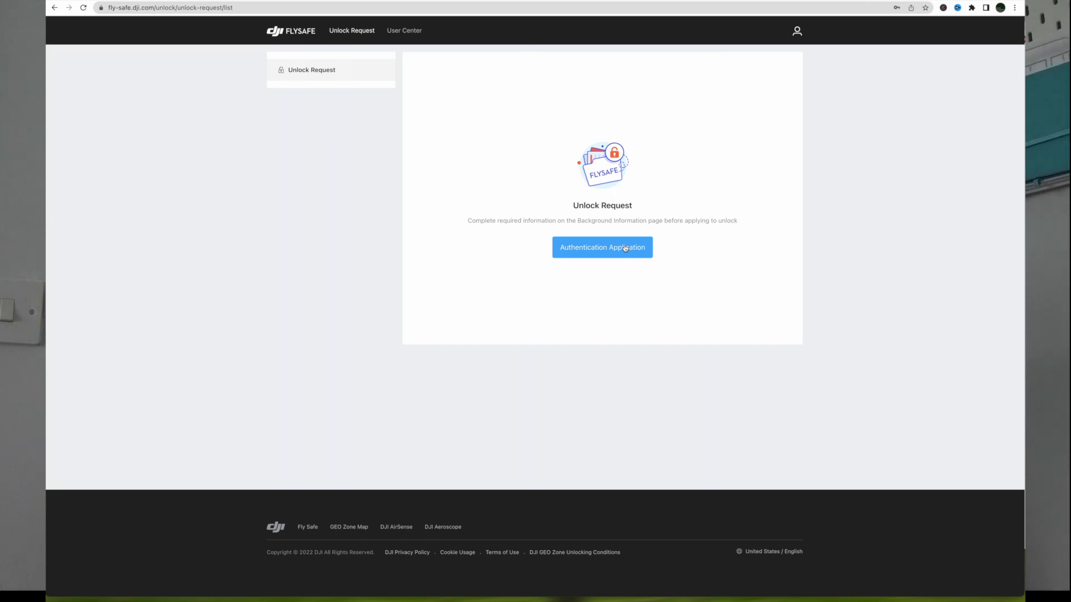
Start the authentication application as a Personal Account with United Kingdom as the country/region
click(626, 248)
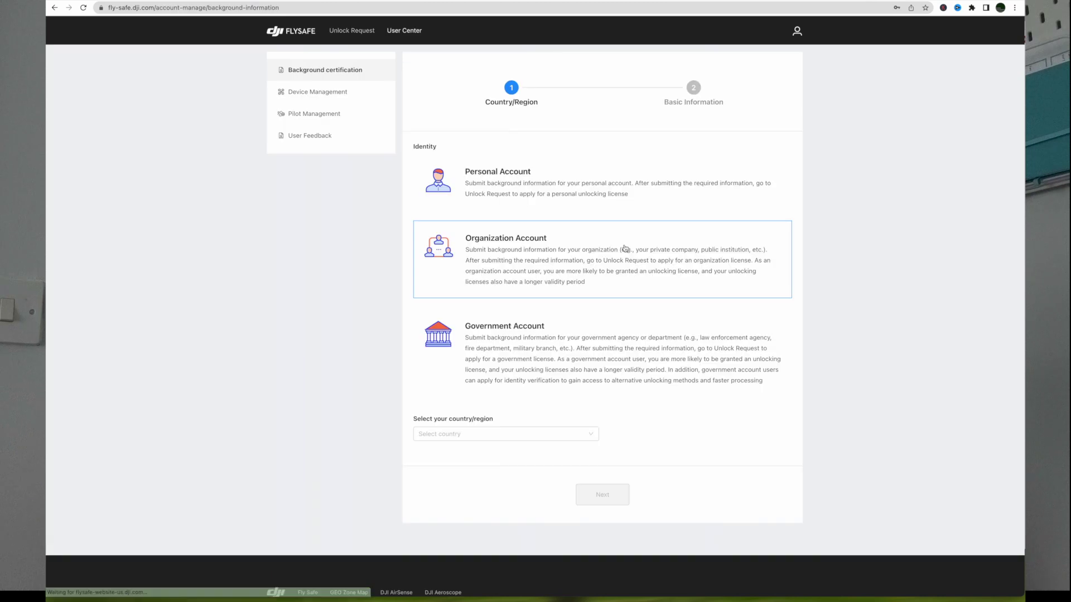
click(537, 182)
click(519, 435)
scroll(508, 487, down, 10)
scroll(509, 487, down, 20)
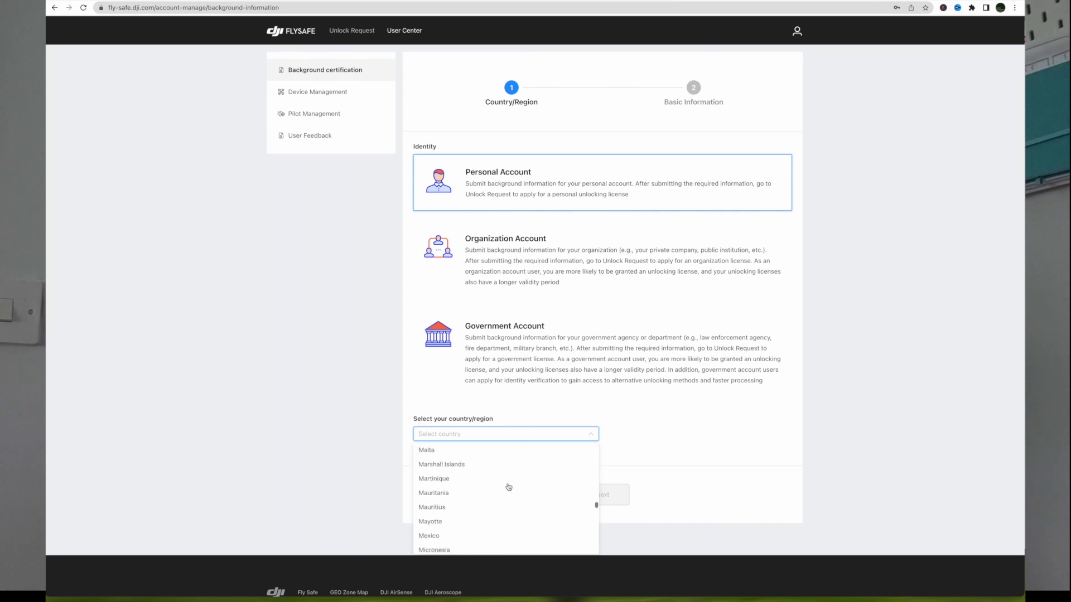
scroll(480, 463, up, 1)
click(480, 464)
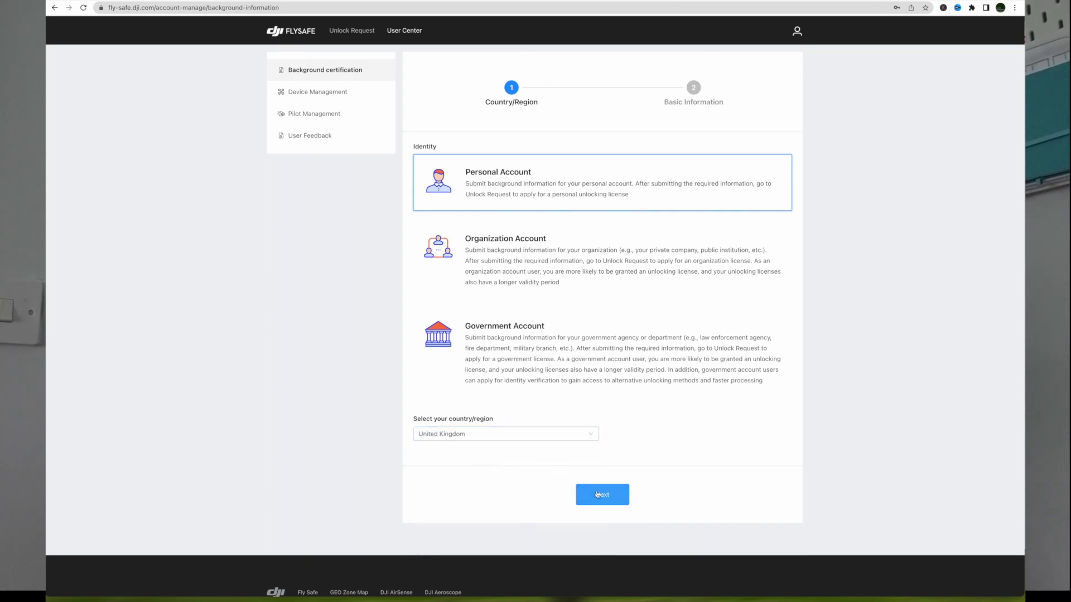
click(597, 495)
Submit the basic information with the name, e-mail, phone number and Media and Communications as industry, and view the certification
click(458, 168)
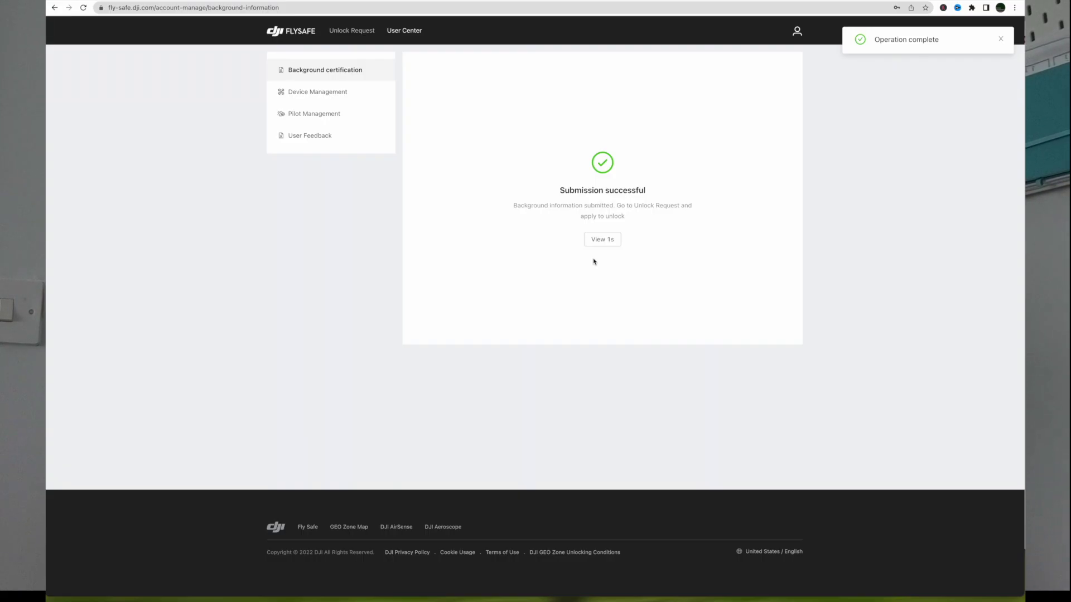
click(602, 239)
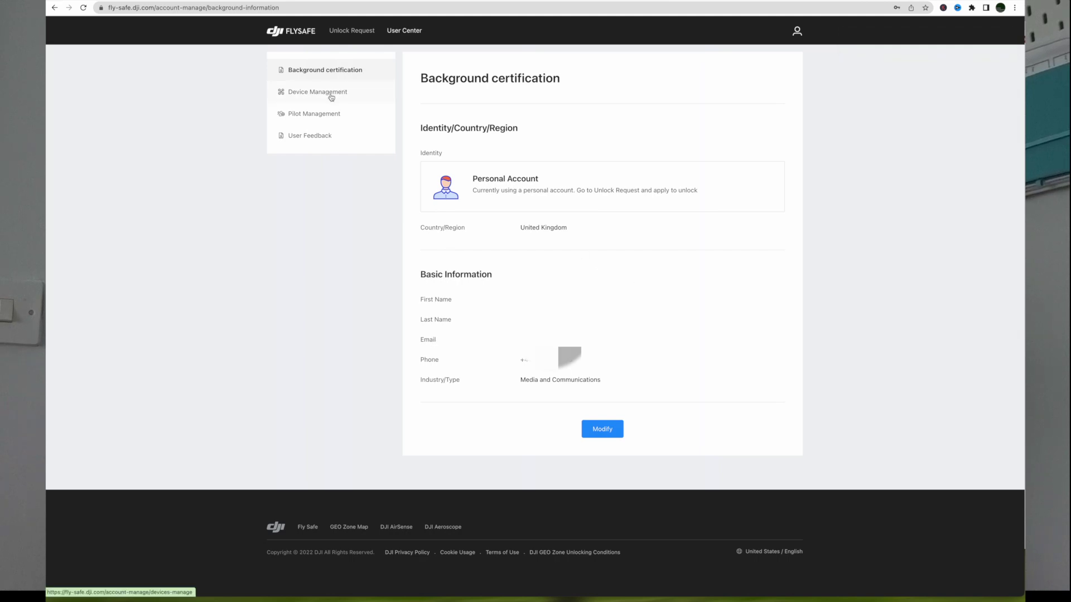
Create a new unlock request and accept the Unlocking Request Notice
click(352, 30)
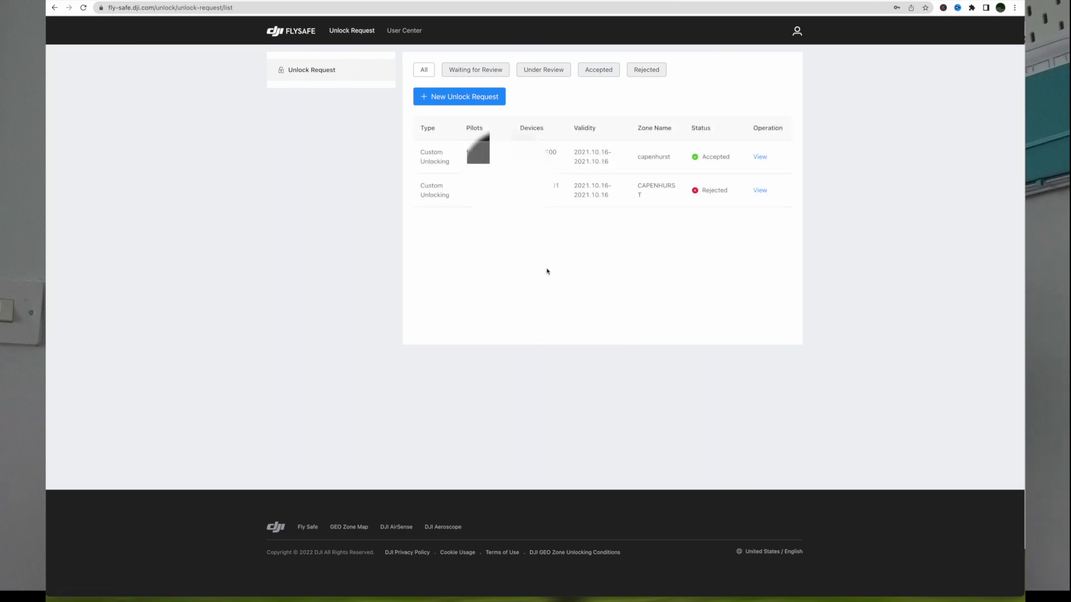
click(475, 70)
click(471, 96)
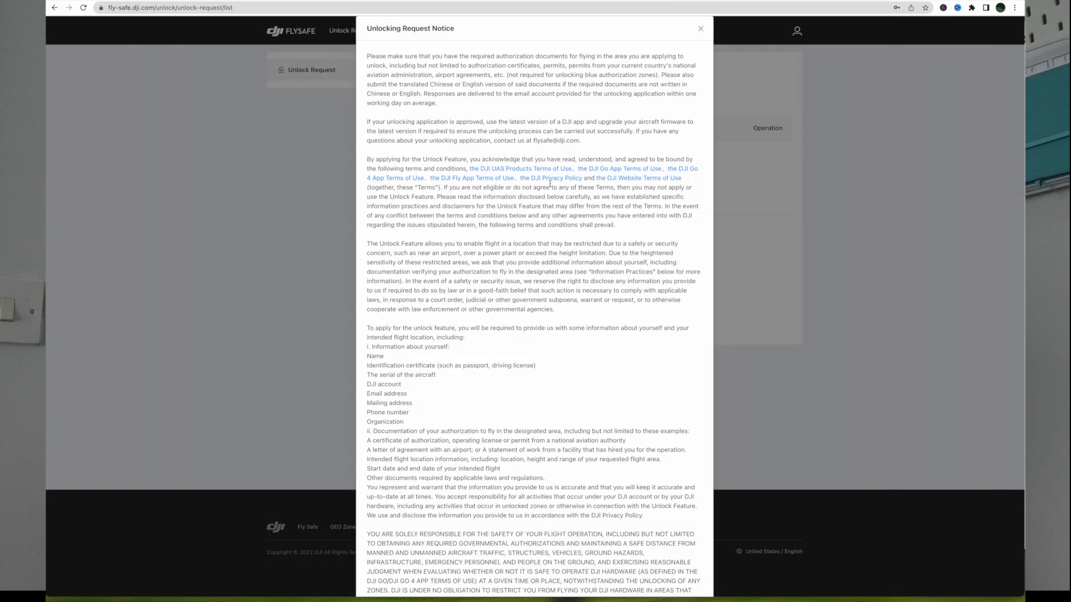
scroll(550, 186, down, 4)
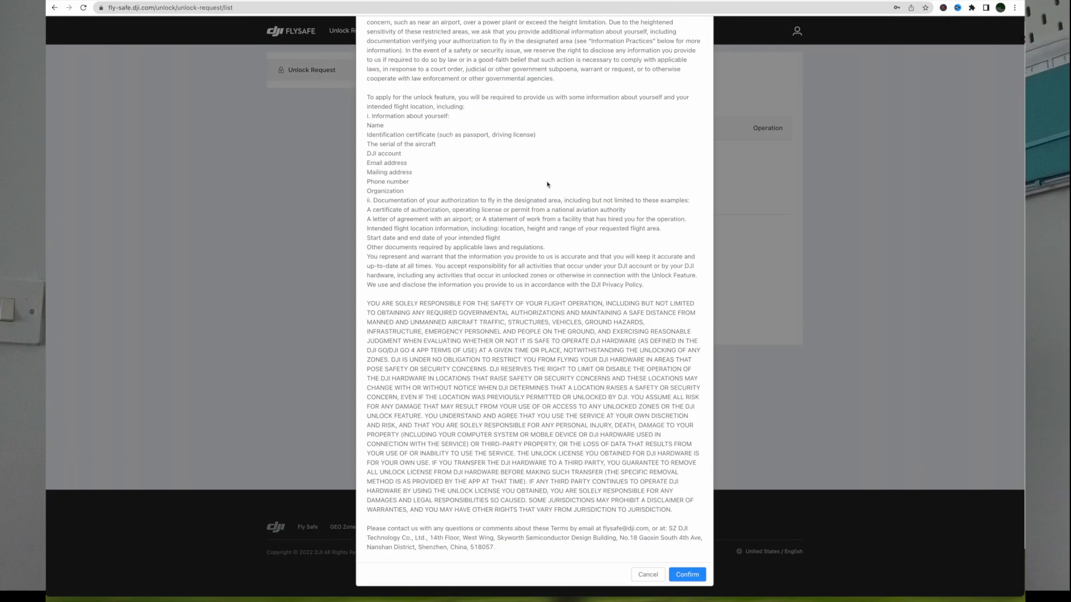
scroll(547, 187, up, 4)
scroll(548, 187, down, 4)
click(687, 574)
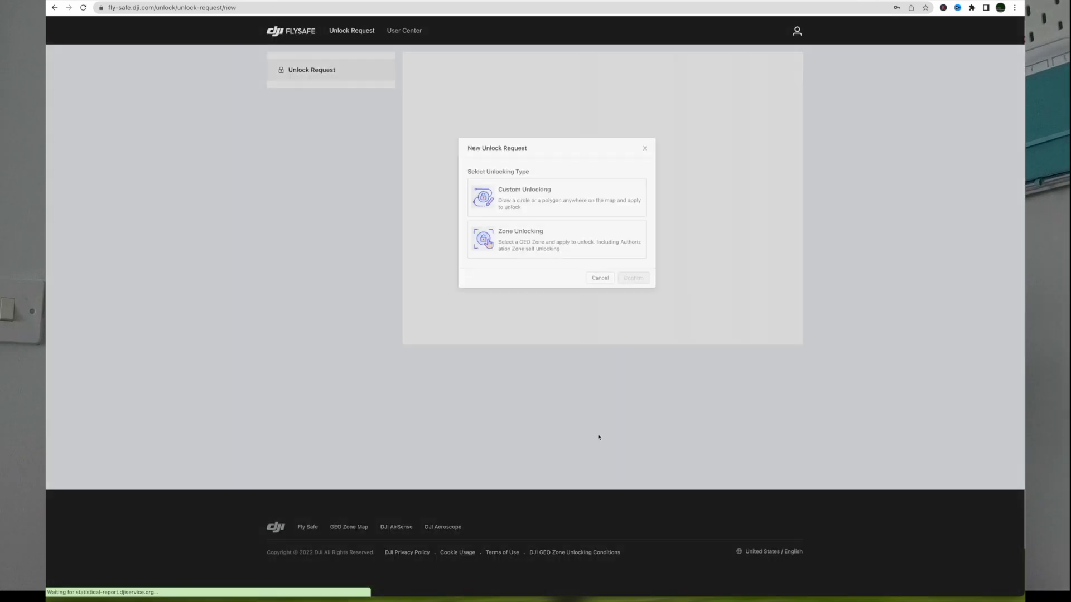
Choose Zone Unlocking as the unlocking type and confirm it
click(532, 137)
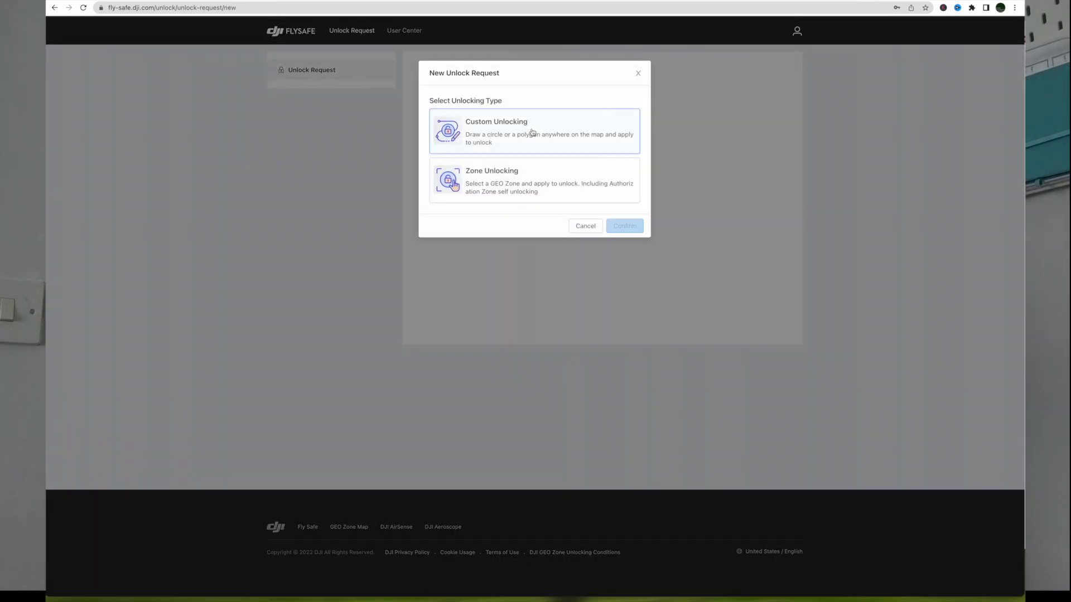
click(539, 183)
click(625, 225)
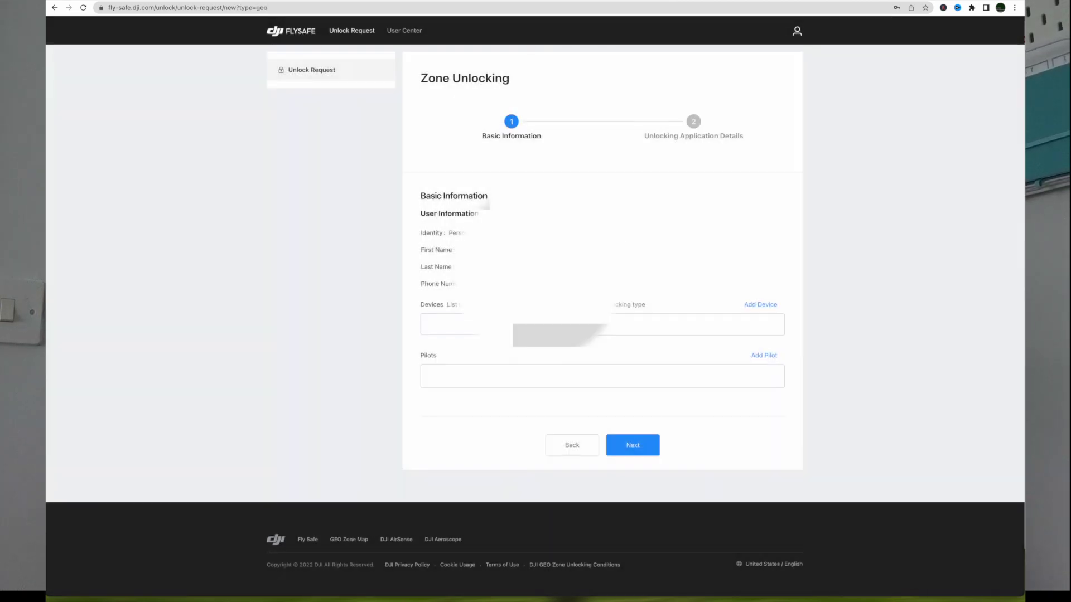
Add a DJI Mini 3 Pro with its flight controller serial number and device name N/A, and select it for the request
click(446, 325)
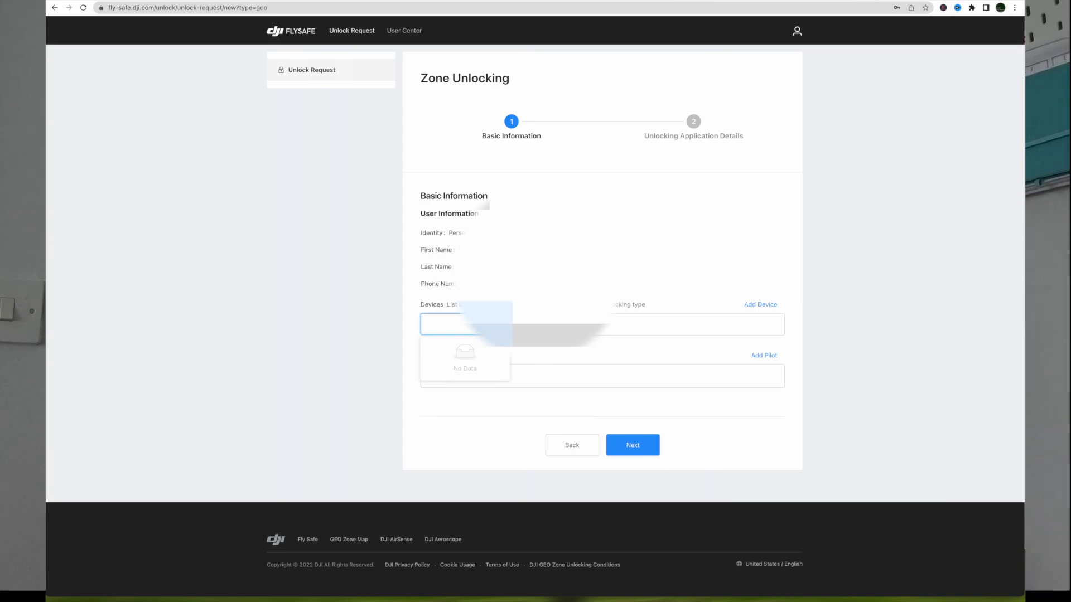
key(Escape)
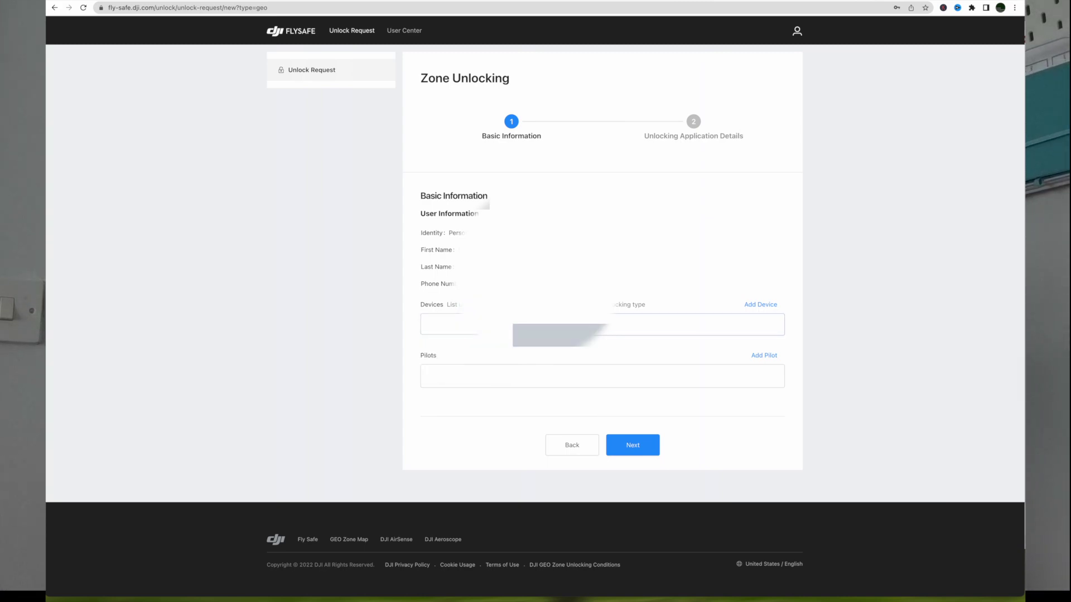
click(697, 304)
click(751, 307)
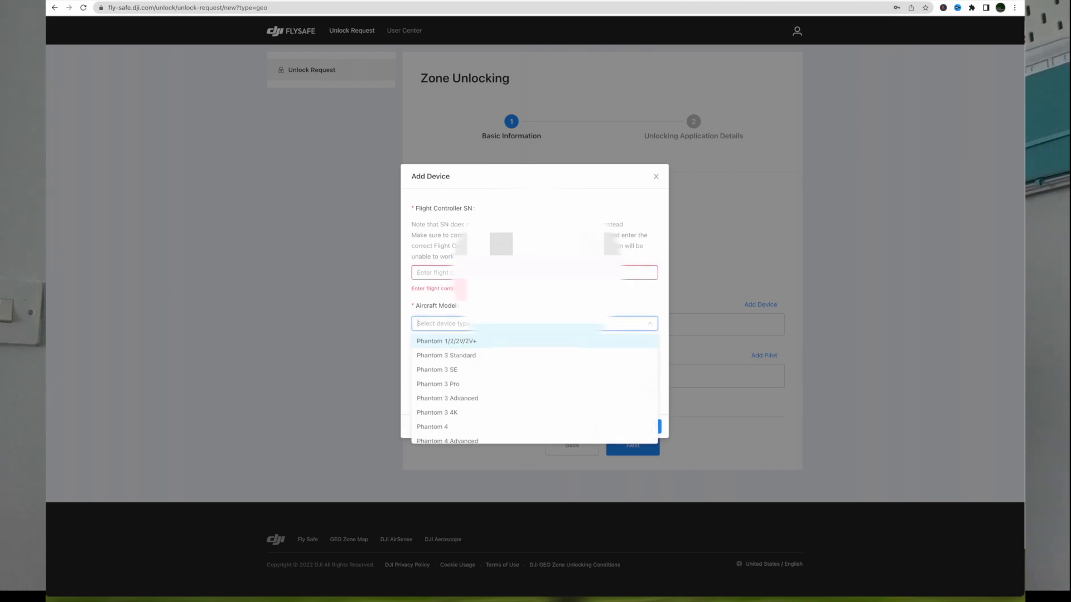
scroll(534, 379, down, 2)
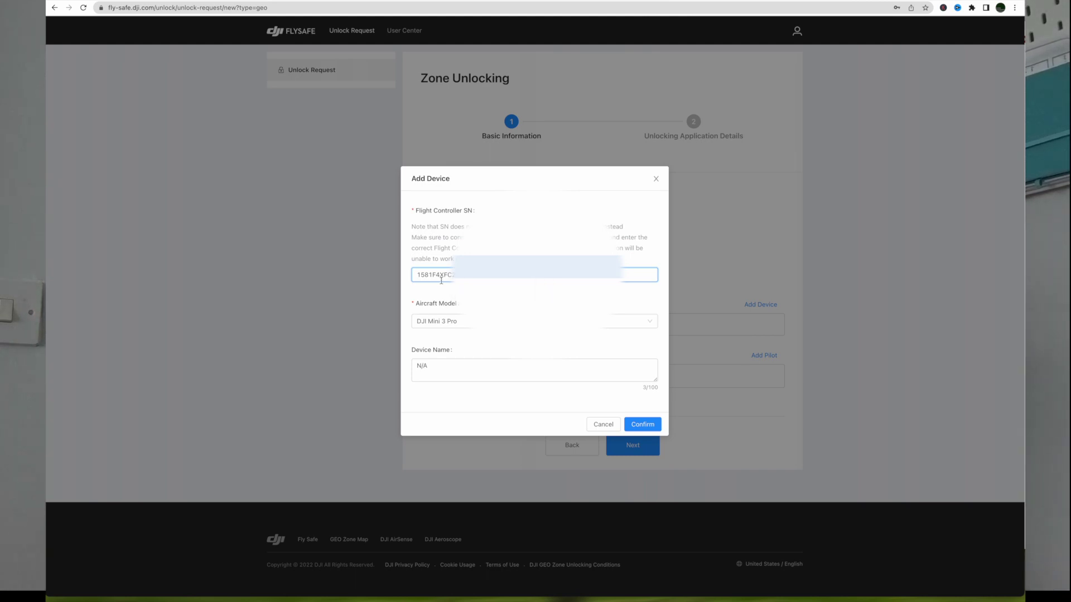
click(642, 426)
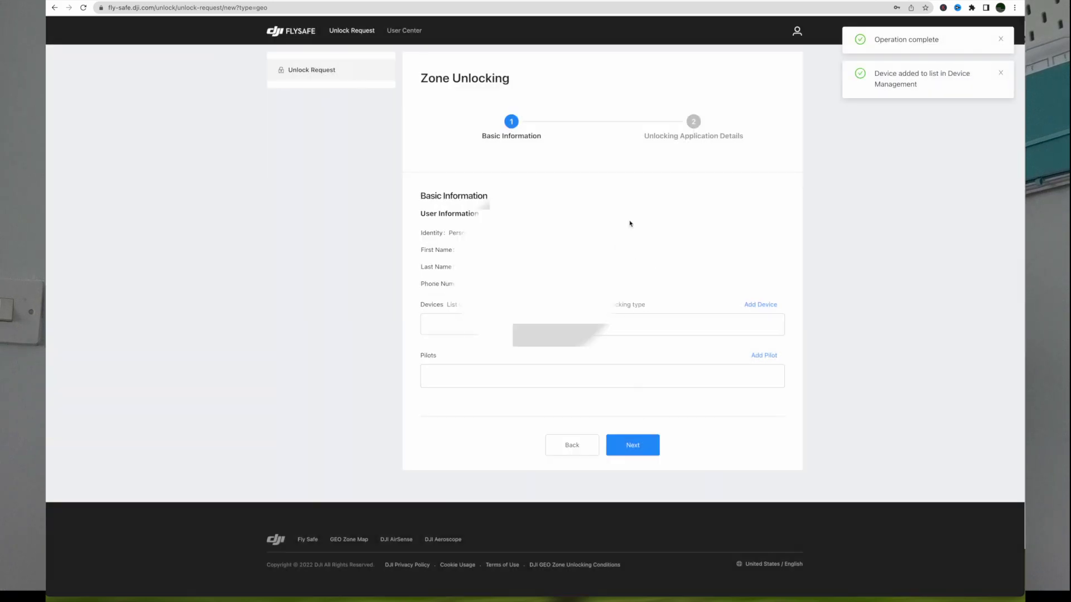
click(451, 330)
click(449, 350)
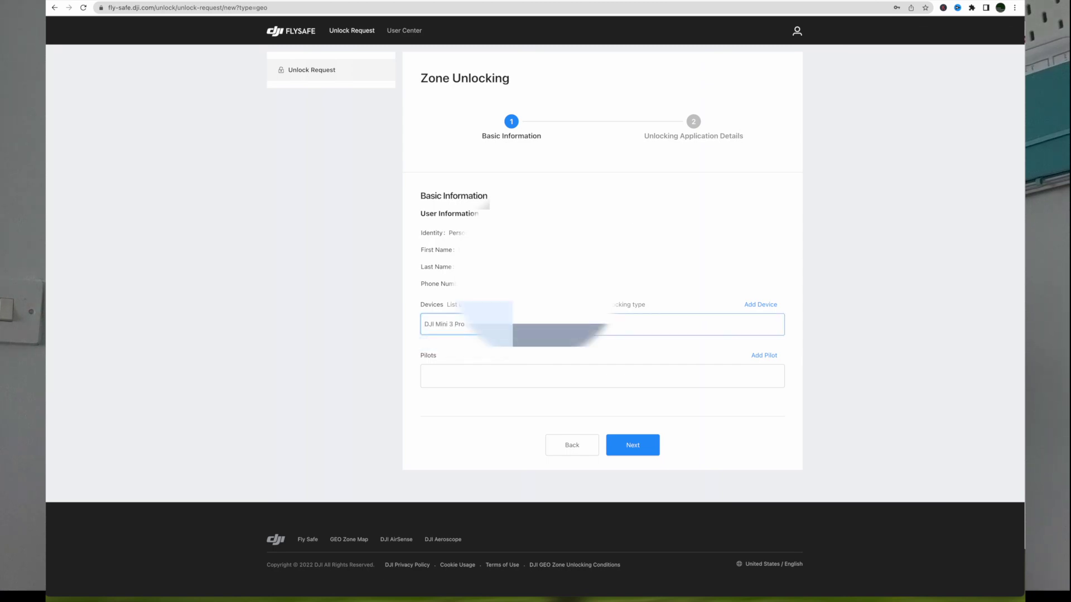
Add a pilot using the pilot's e-mail and select that pilot for the request
click(583, 347)
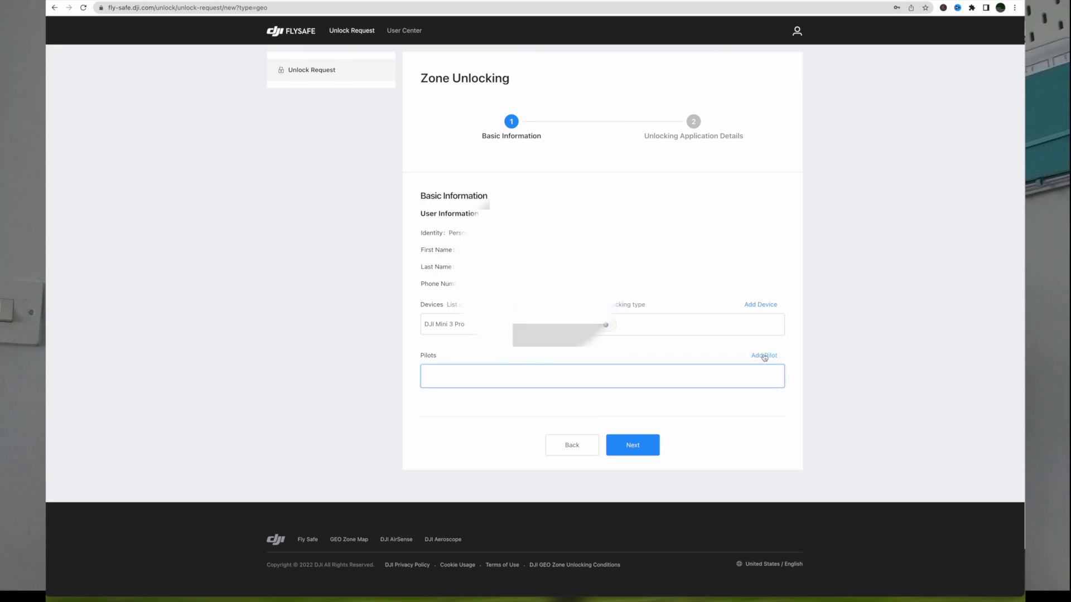
click(762, 356)
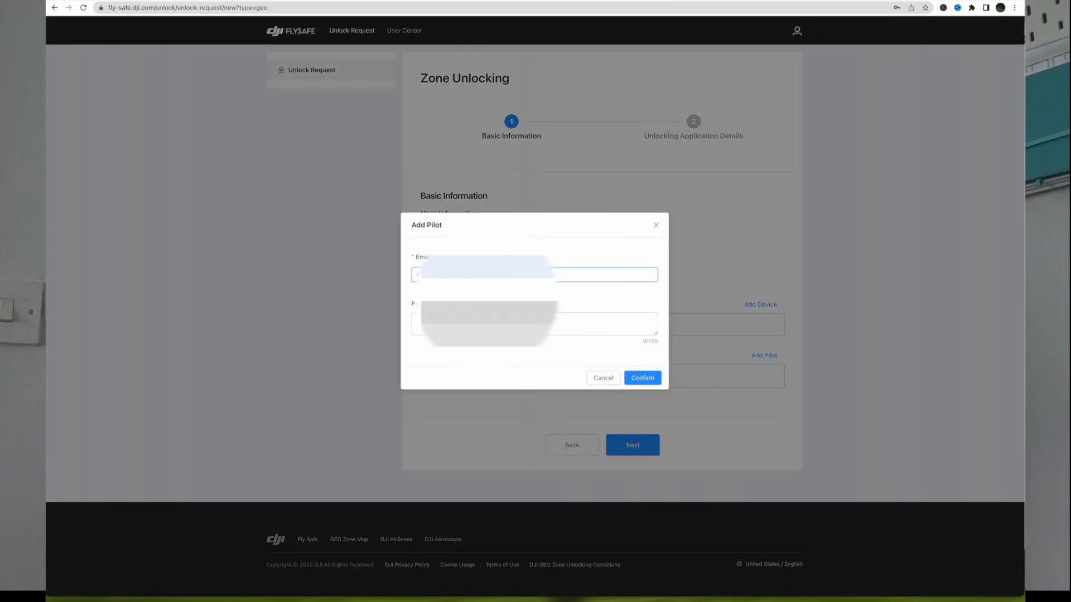
click(643, 378)
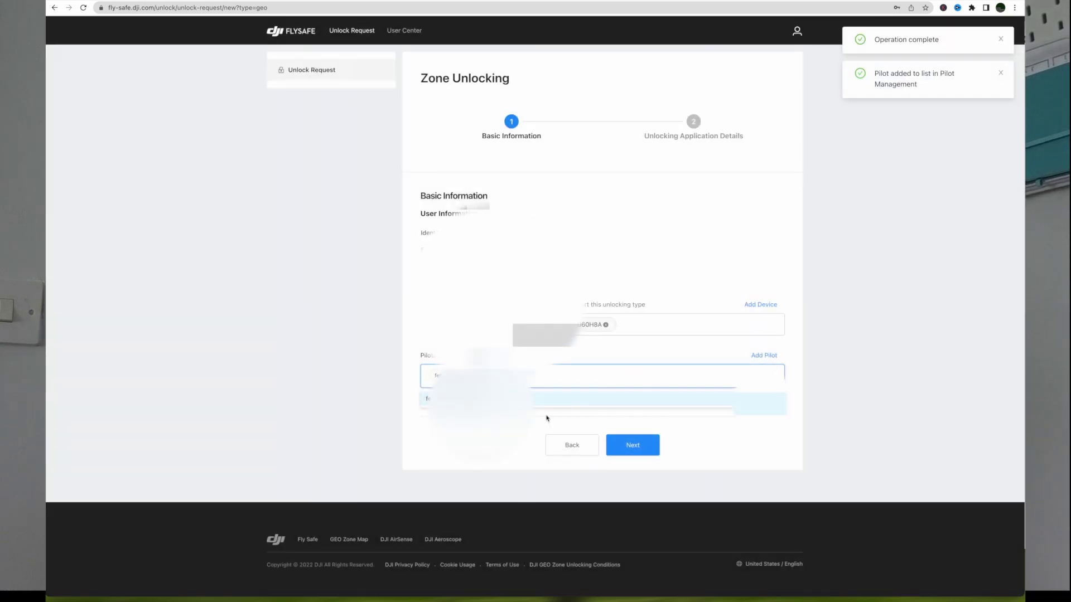
Proceed to the unlocking application details and select the University of Bolton Stadium authorization zone on the map
click(632, 445)
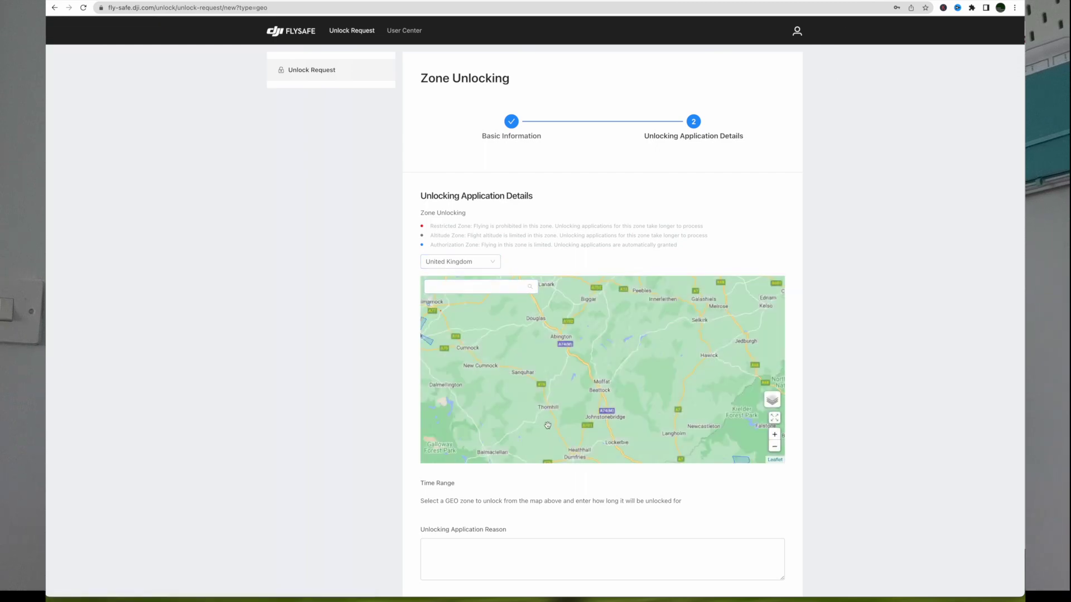
scroll(548, 427, down, 1)
click(774, 446)
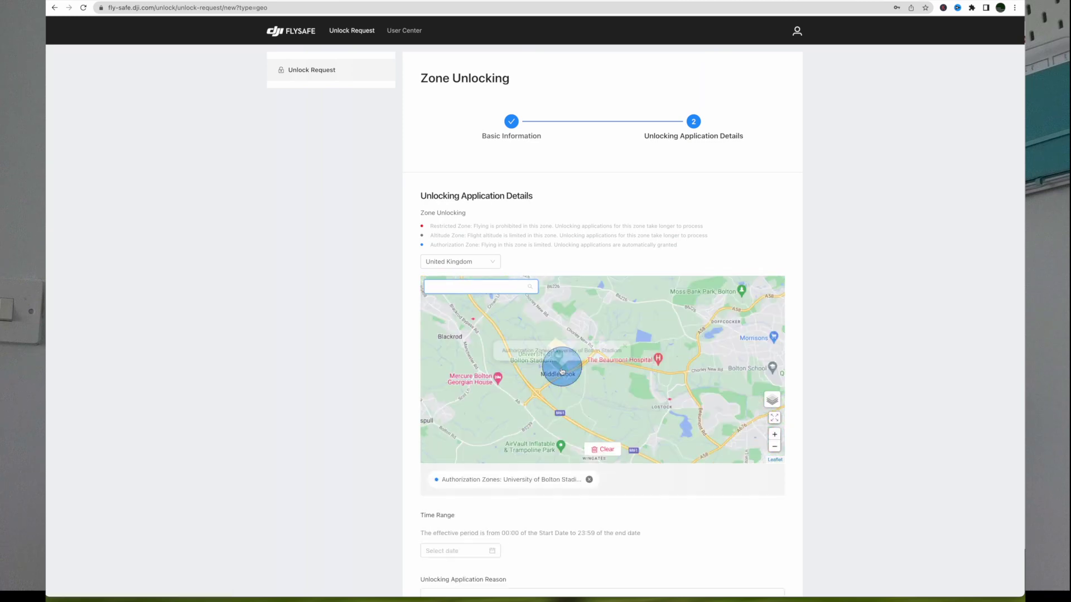
Enter "test unlock" as the unlocking application reason and set the start date to 2022-06-21
scroll(552, 468, down, 3)
scroll(516, 483, down, 1)
click(516, 483)
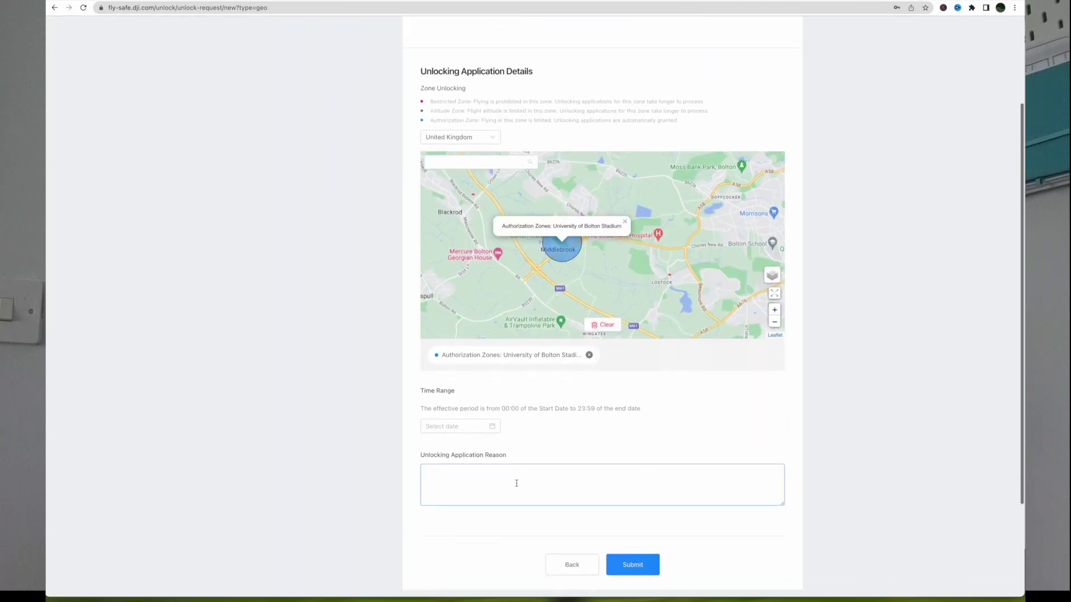
text(test unlock)
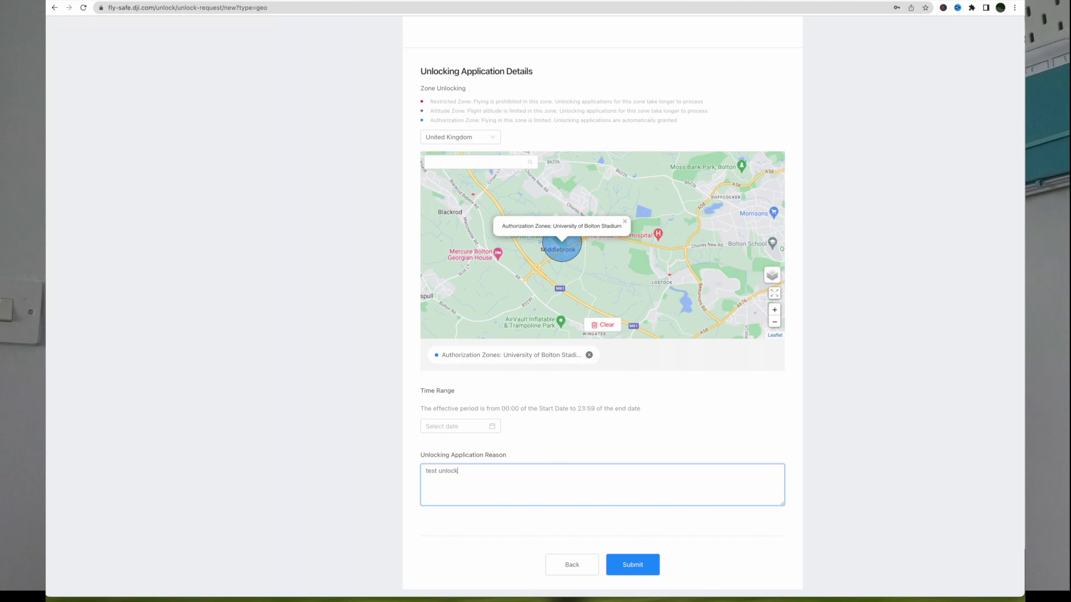
click(486, 426)
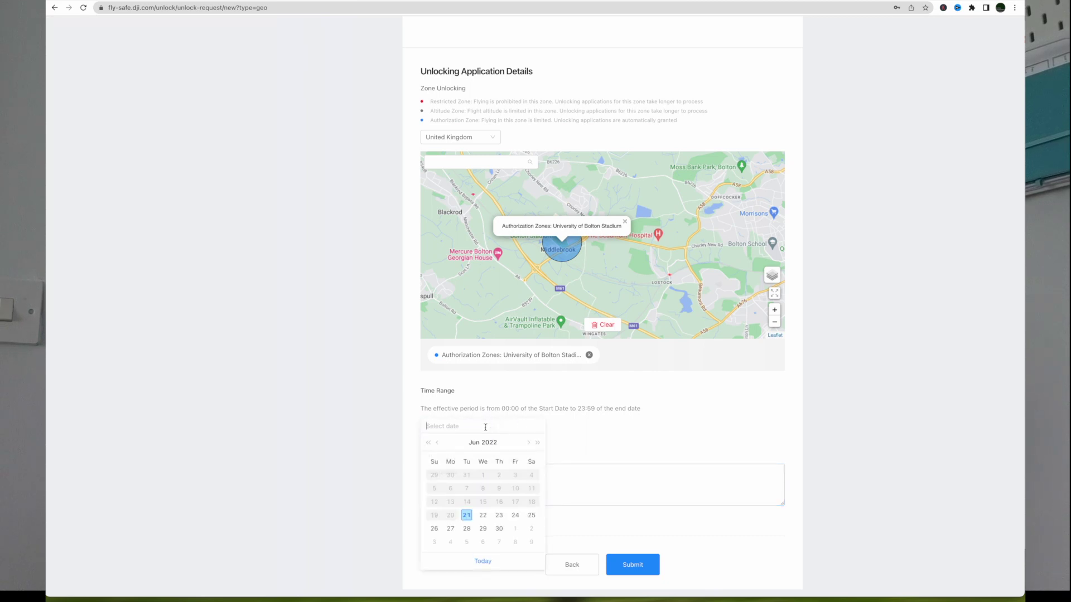
click(467, 516)
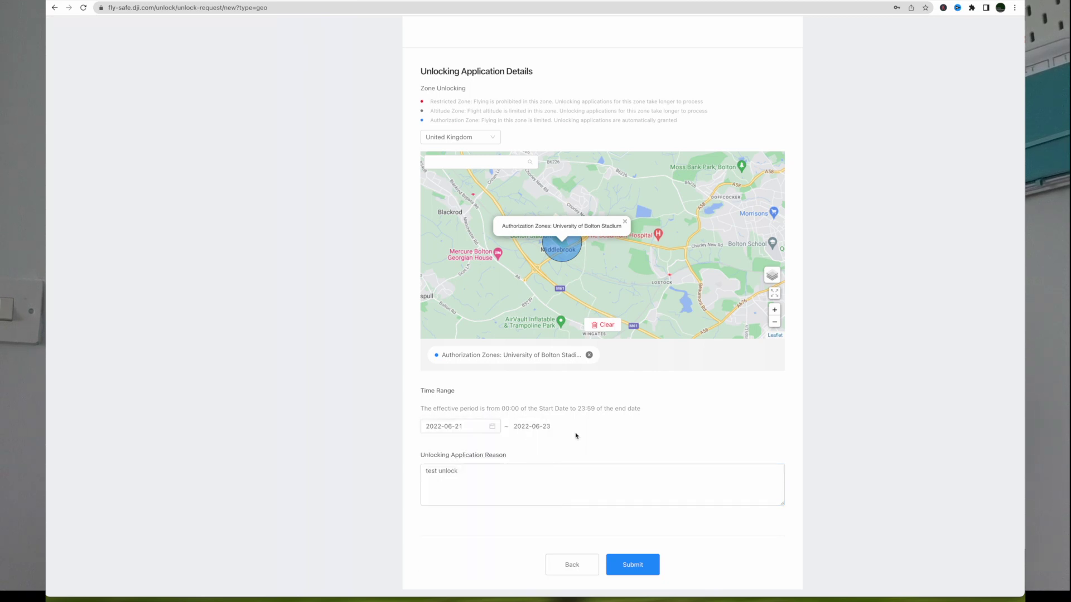
Submit the zone unlocking application and go to the list of unlock requests
scroll(576, 436, down, 2)
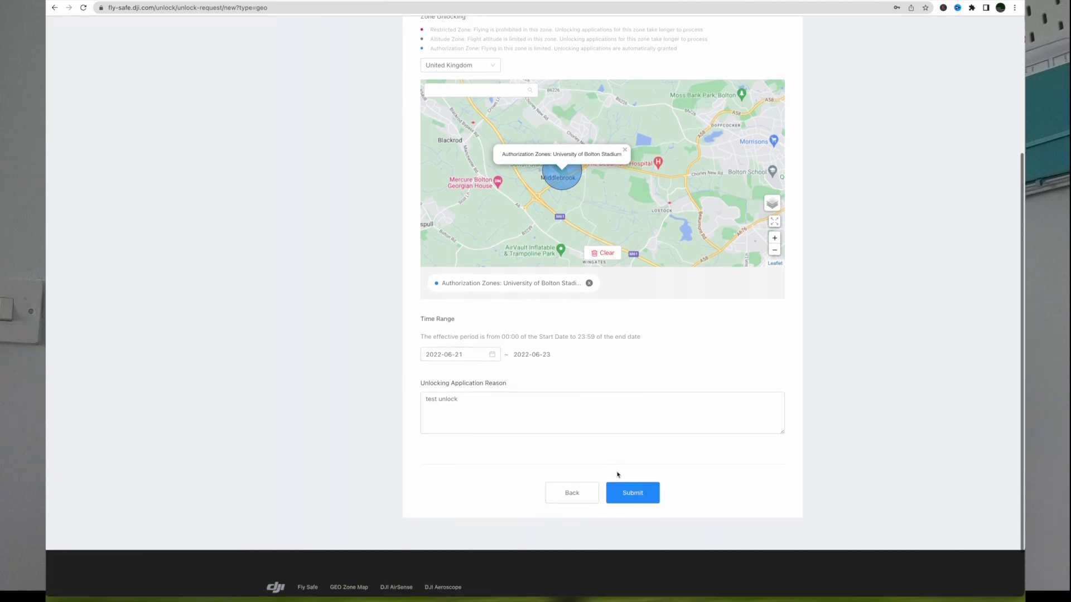
click(626, 493)
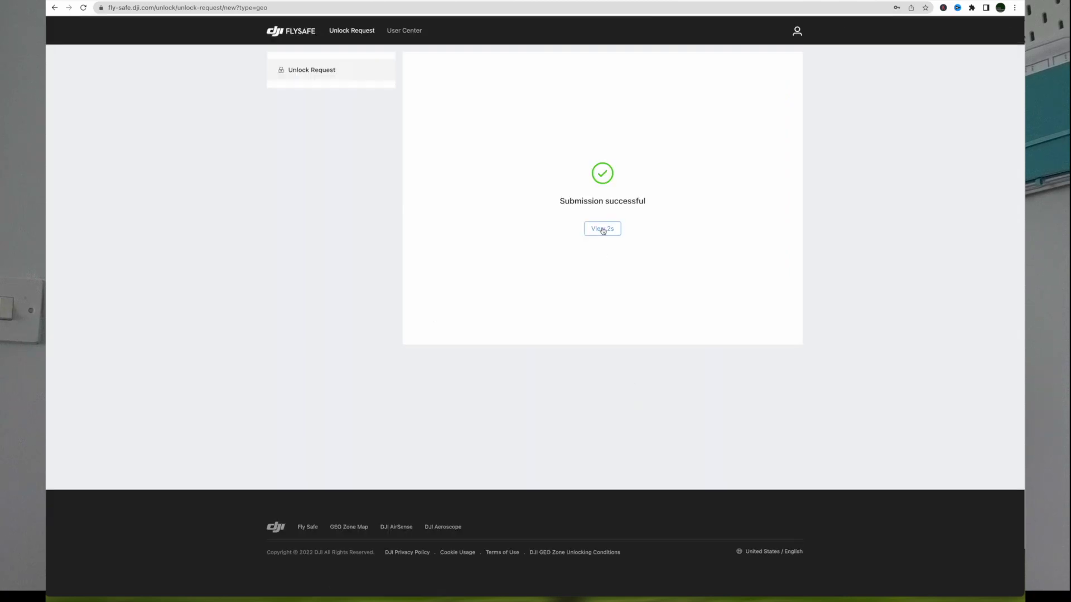
click(601, 230)
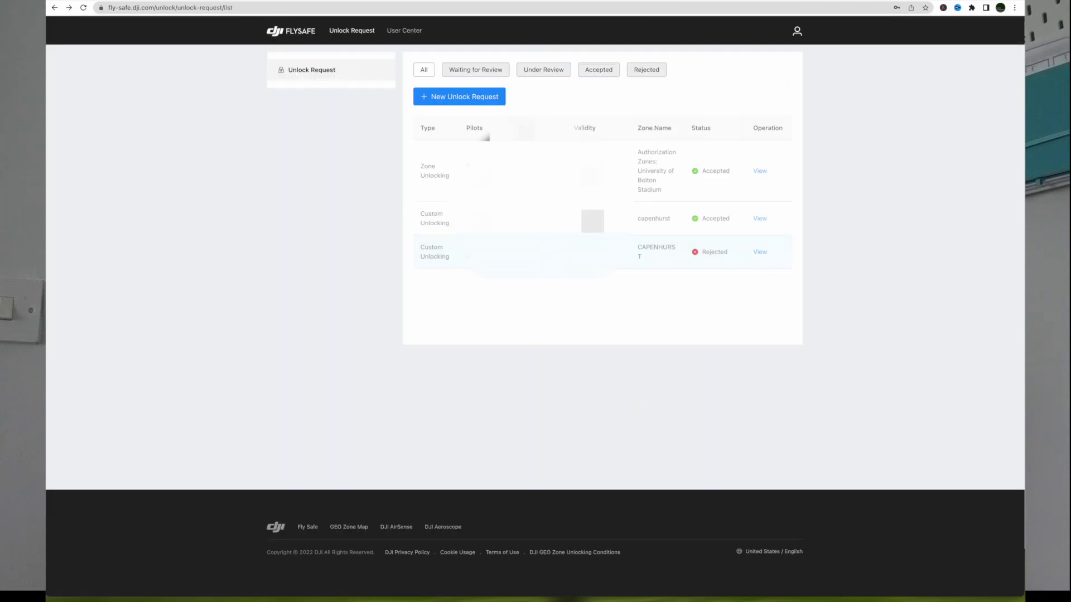
Open the University of Bolton Stadium unlock request and review its status, unlocked zone, altitude, time range and reason
click(760, 171)
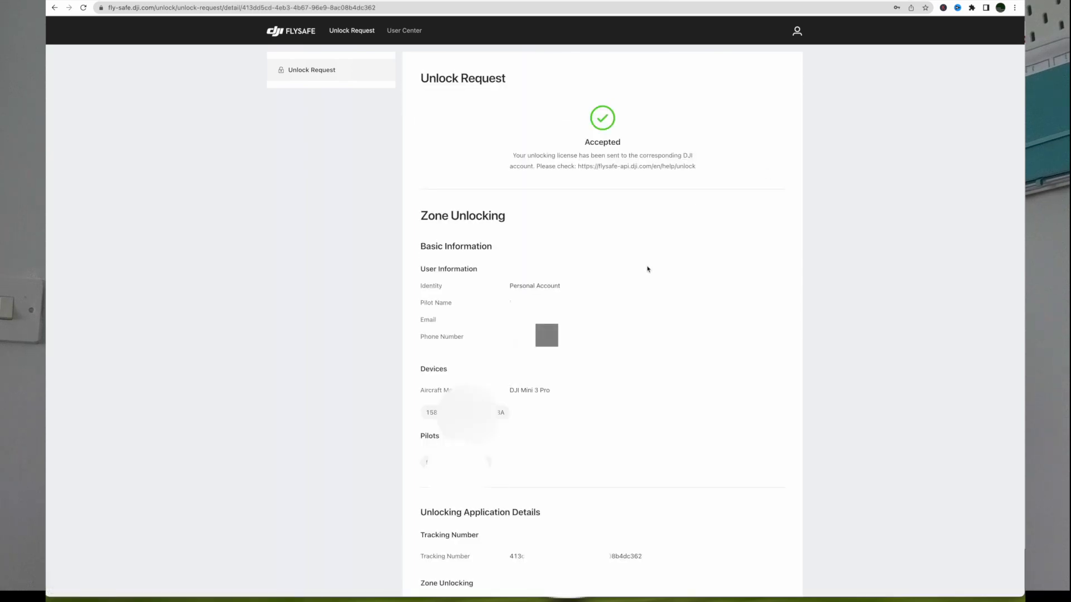
scroll(647, 270, down, 6)
scroll(530, 307, up, 5)
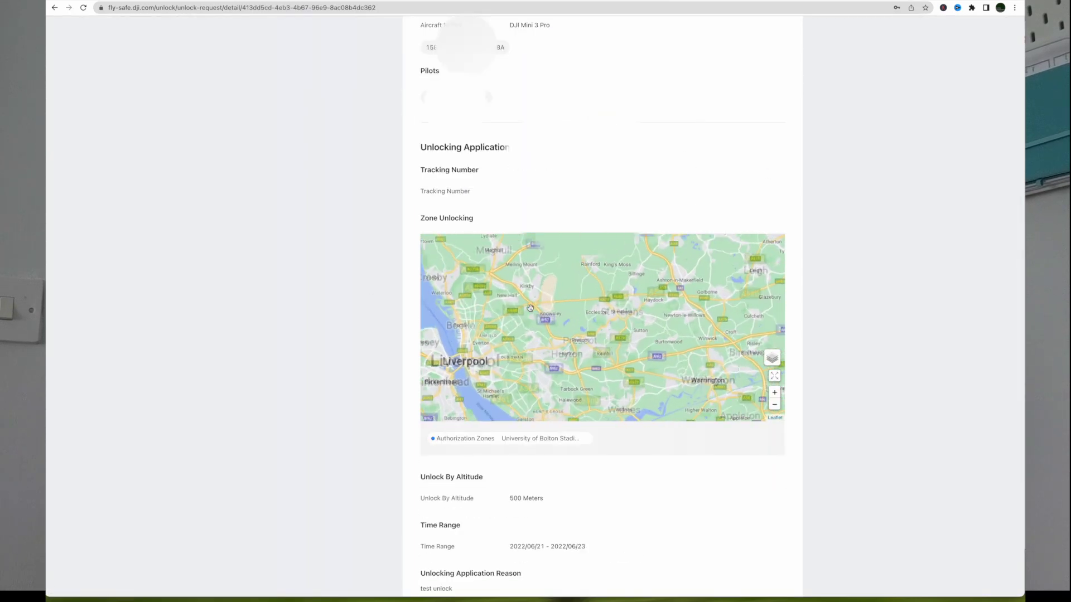
scroll(529, 308, down, 2)
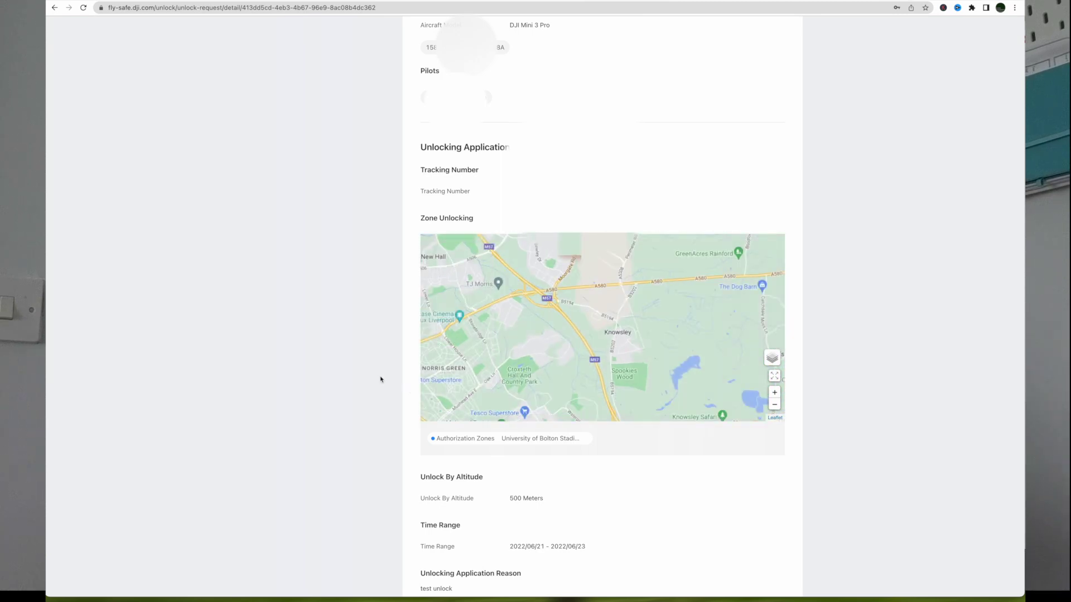
scroll(362, 376, down, 3)
scroll(391, 368, down, 2)
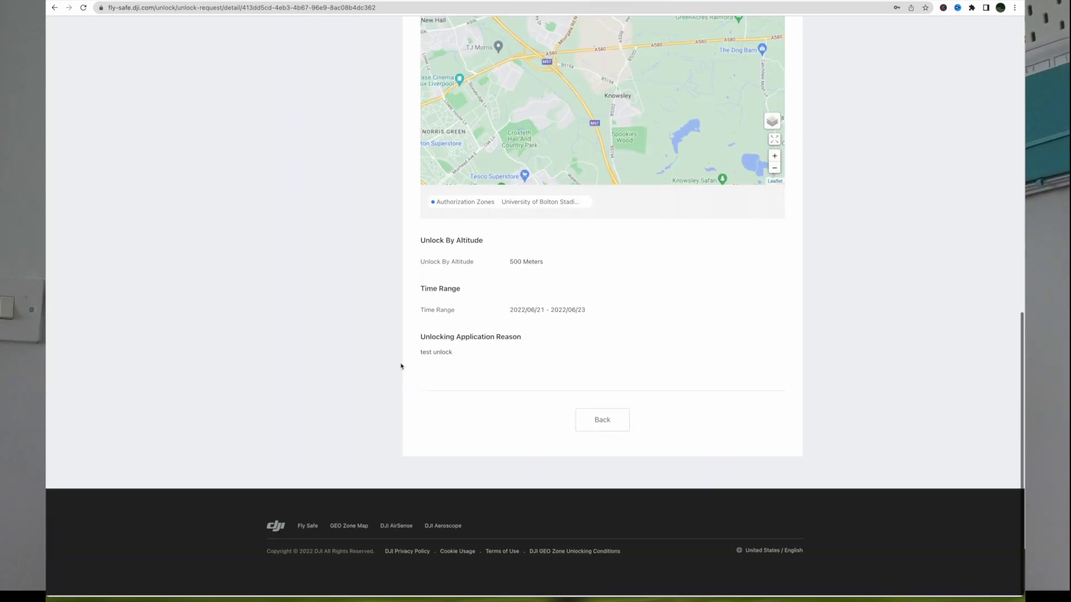